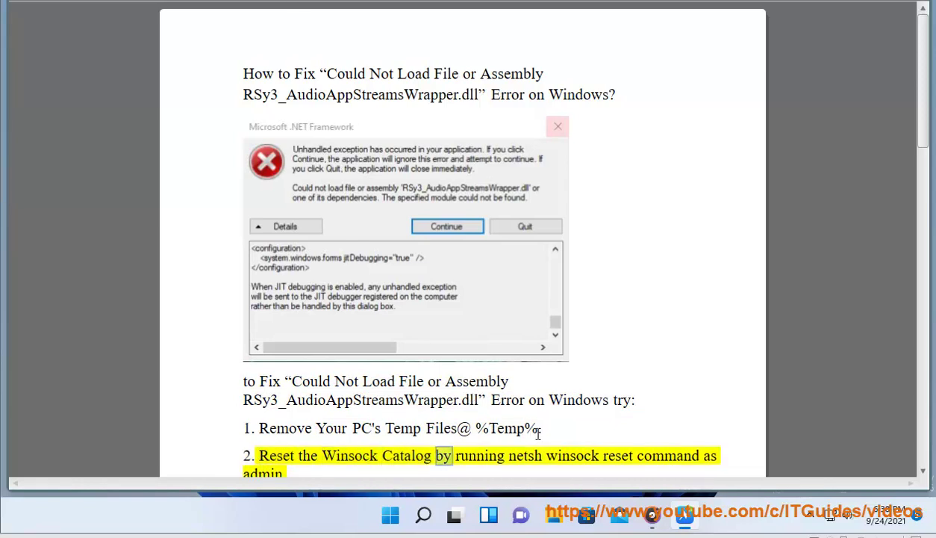
# Select and copy the %Temp% location from step 1 of the guide.
pyautogui.moveTo(513, 432); pyautogui.dragTo(480, 431)
pyautogui.hotkey('ctrl', 'c')
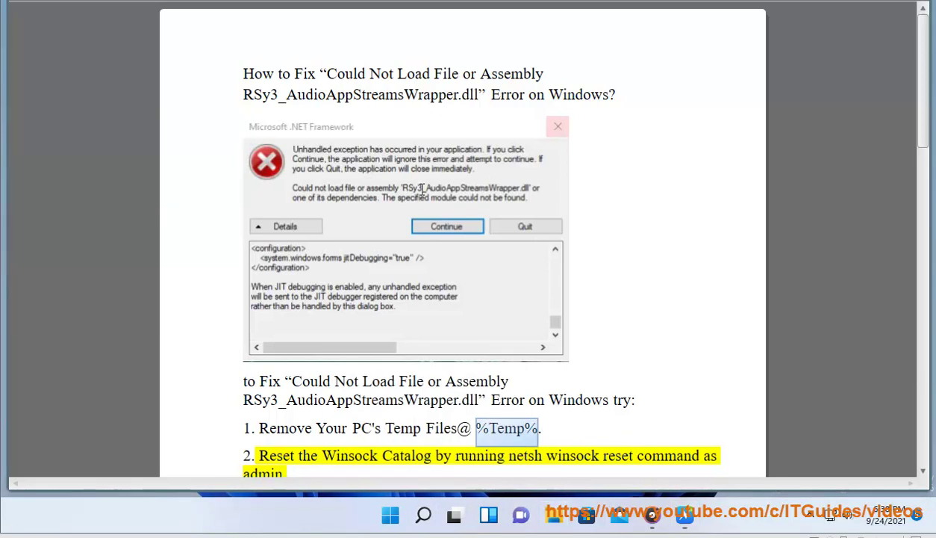
# Open the Temp folder in File Explorer by pasting %Temp% as the address.
pyautogui.press('super+e')
pyautogui.click(369, 123)
pyautogui.click(398, 121)
pyautogui.hotkey('ctrl', 'v')
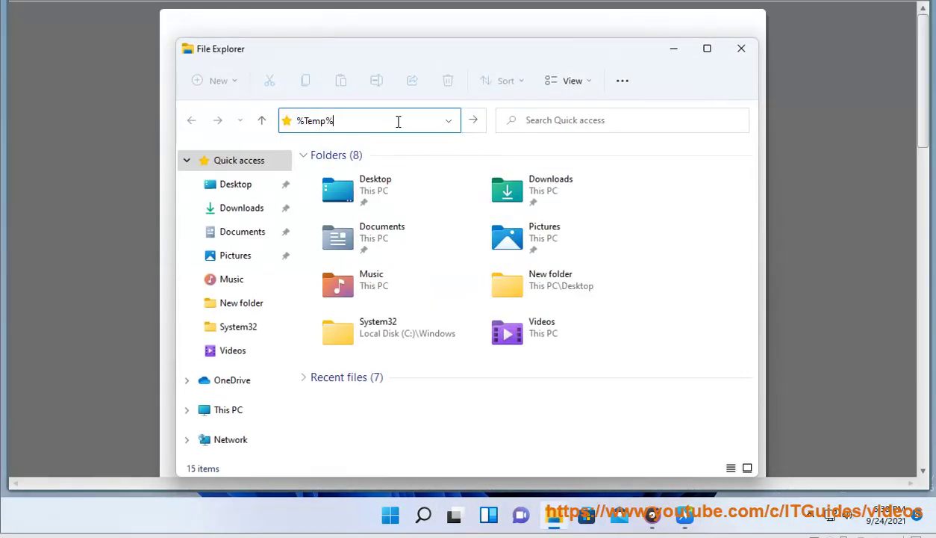
pyautogui.press('Return')
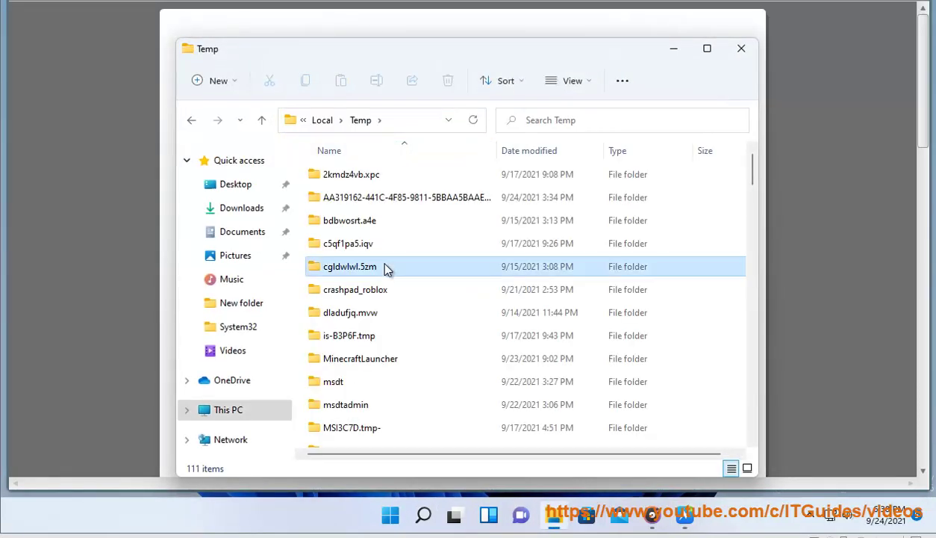
# Select all 111 temporary items in the Temp folder for deletion.
pyautogui.hotkey('ctrl', 'a')
pyautogui.rightClick(394, 260)
pyautogui.moveTo(443, 294)
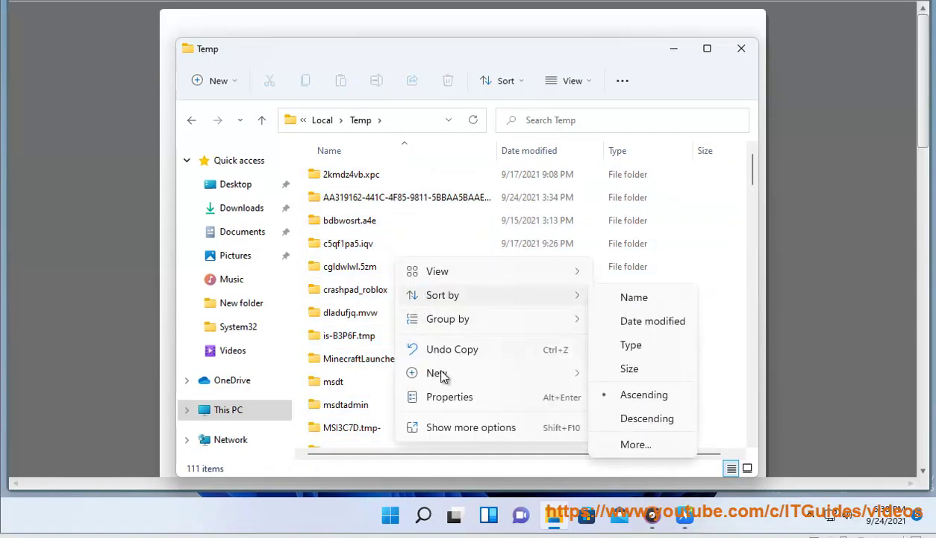
pyautogui.click(460, 425)
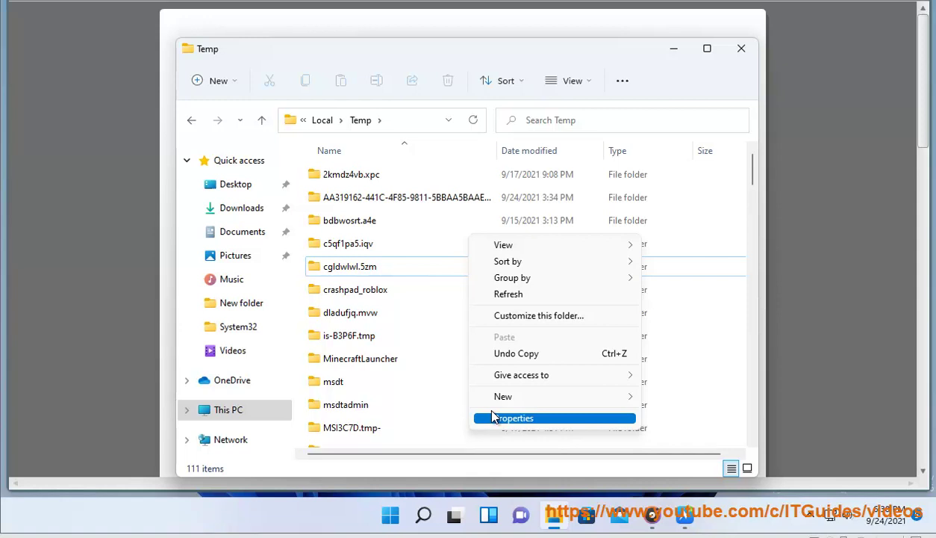
pyautogui.click(398, 336)
pyautogui.hotkey('ctrl', 'a')
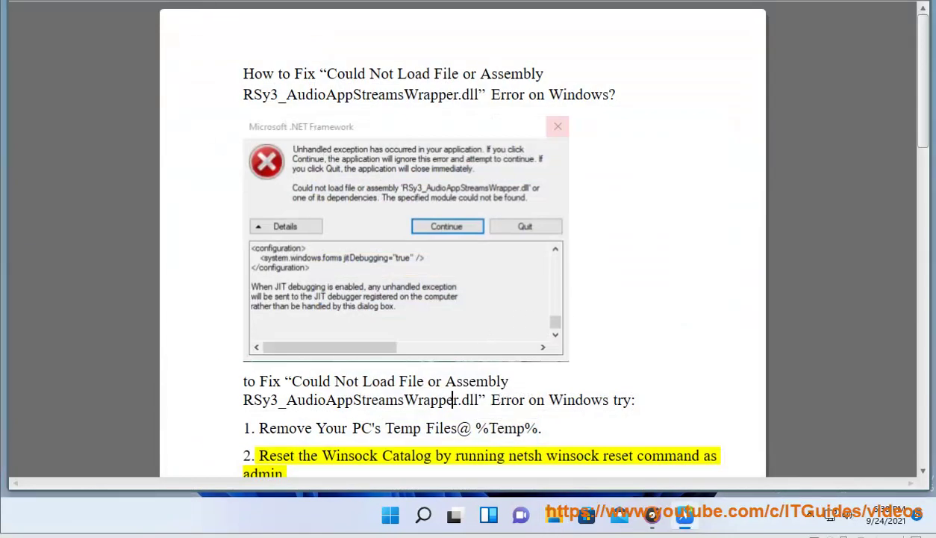
# Launch Command Prompt as administrator and approve the permission request.
pyautogui.scroll(-1, 620, 347)
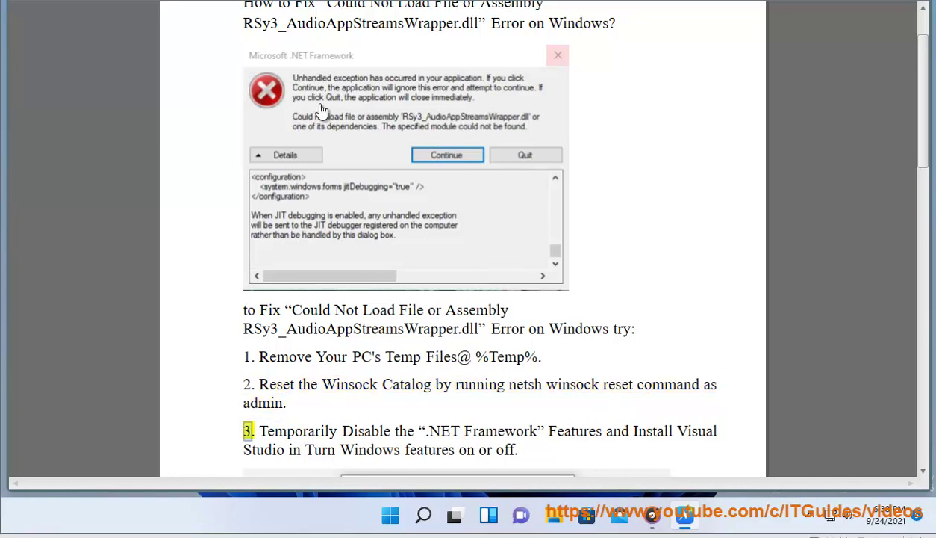
pyautogui.click(423, 515)
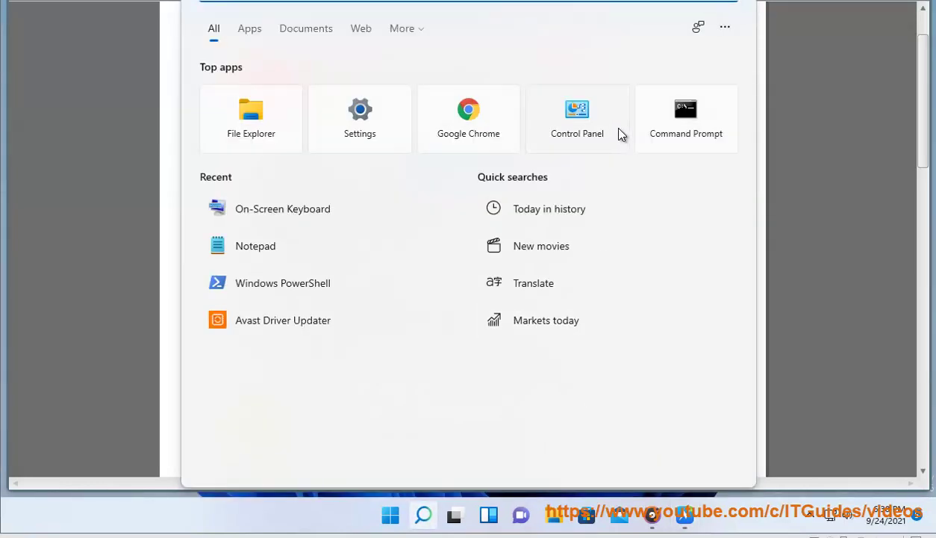
pyautogui.rightClick(668, 124)
pyautogui.click(629, 139)
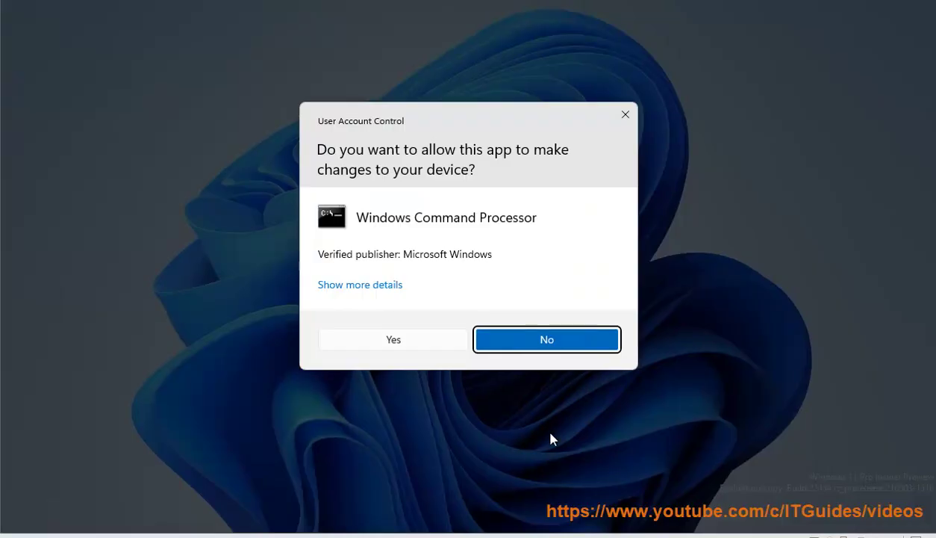
pyautogui.click(446, 347)
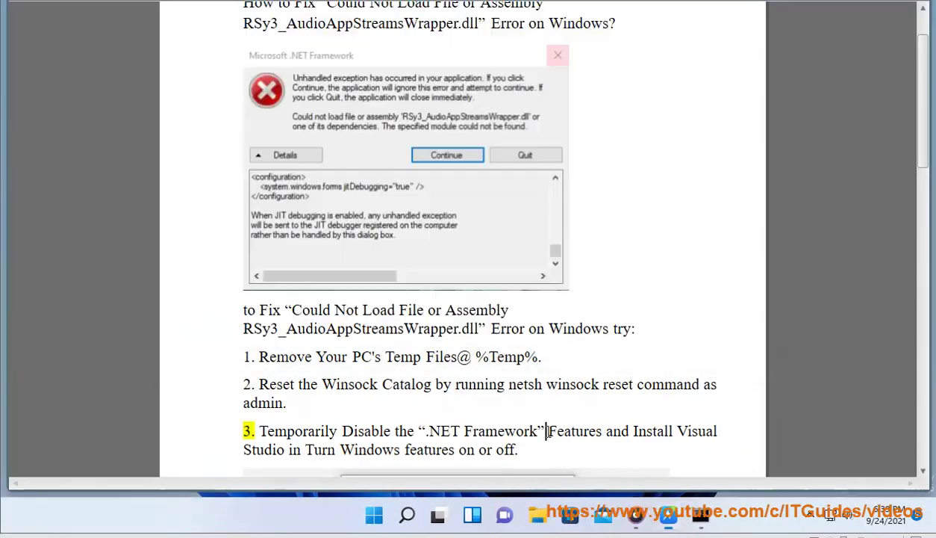
# Copy the 'netsh winsock reset' command from step 2 of the guide.
pyautogui.moveTo(630, 388); pyautogui.dragTo(514, 387)
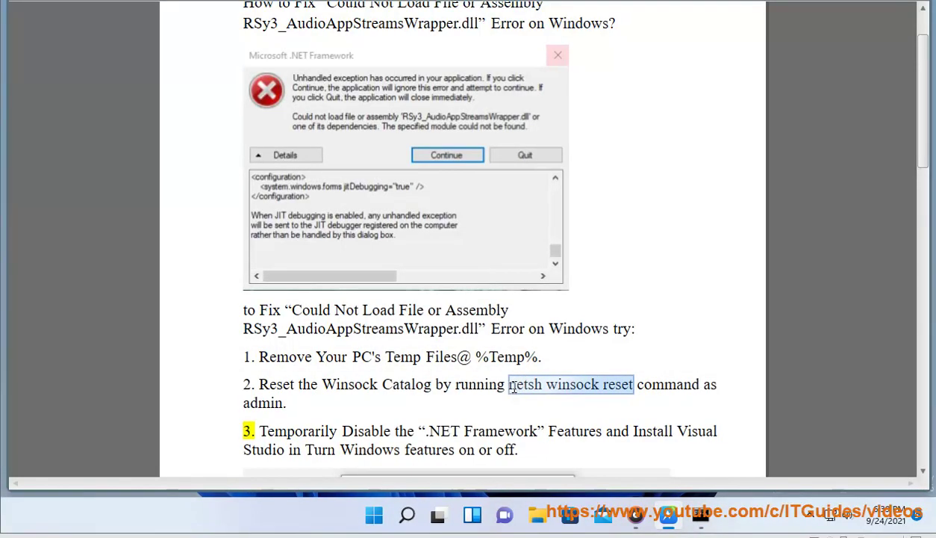
pyautogui.rightClick(514, 387)
pyautogui.click(569, 298)
pyautogui.click(699, 513)
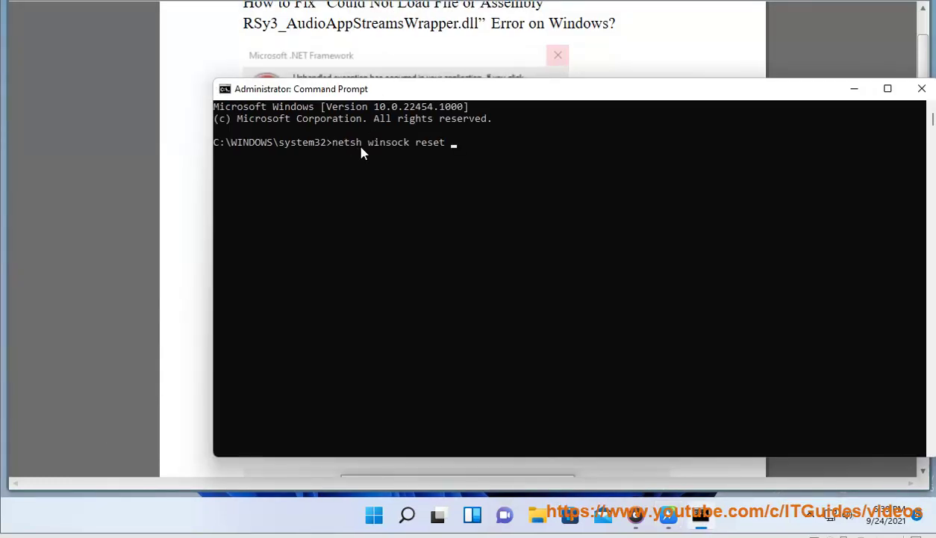
# Type the note 'NOEW PRESS EM' at the prompt, highlight the winsock command, and close Command Prompt.
pyautogui.write('NOER')
pyautogui.press('BackSpace')
pyautogui.press('BackSpace')
pyautogui.write('W')
pyautogui.write(' PRE')
pyautogui.write('SS EM')
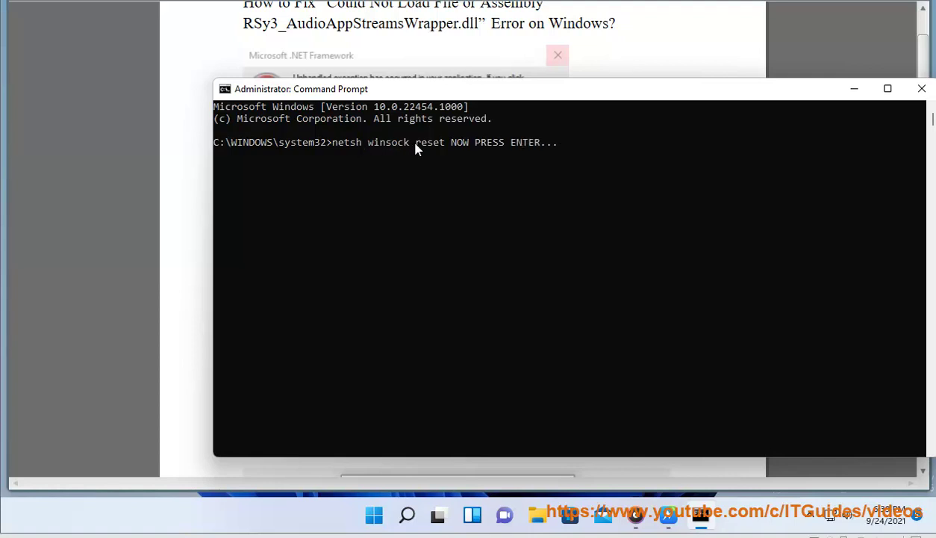
pyautogui.moveTo(445, 147); pyautogui.dragTo(348, 147)
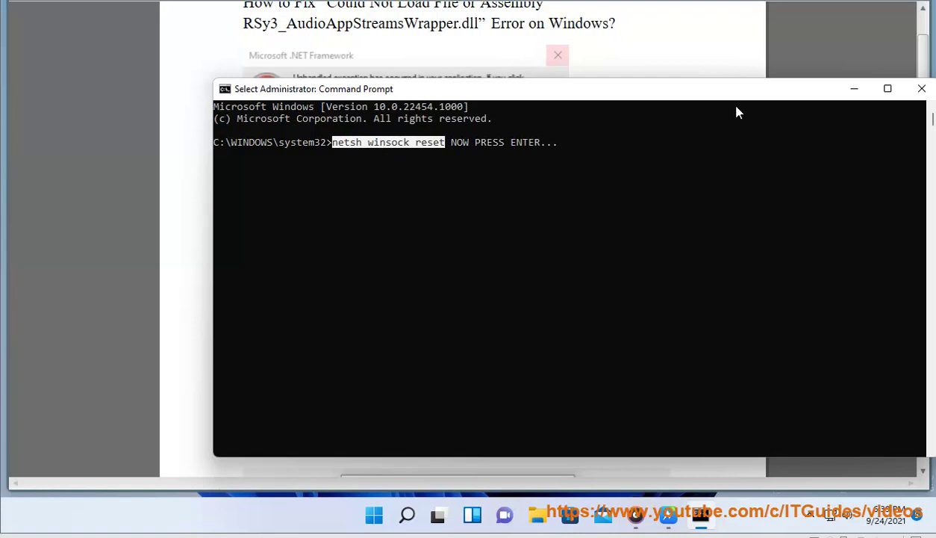
pyautogui.click(921, 88)
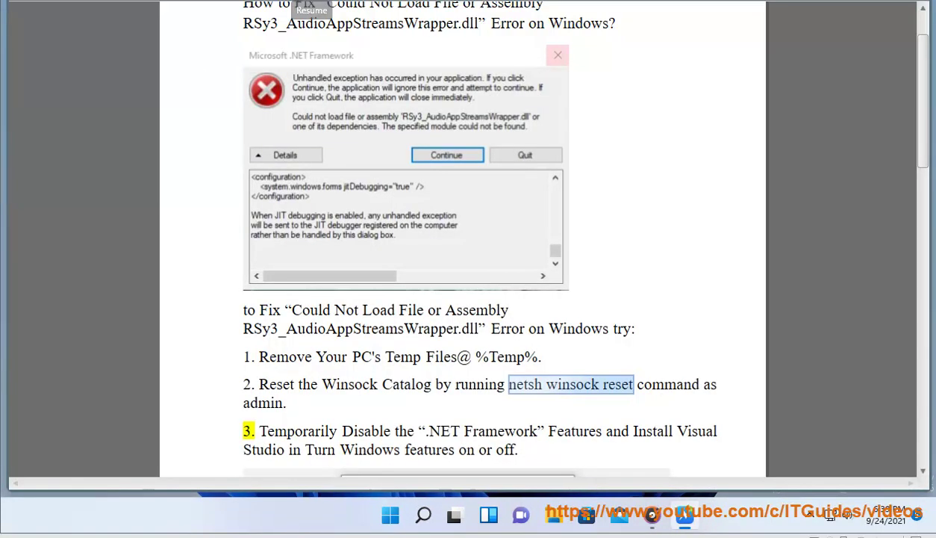
# Open 'Turn Windows features on or off' from Control Panel's Programs and place it beside the guide.
pyautogui.scroll(-2, 566, 250)
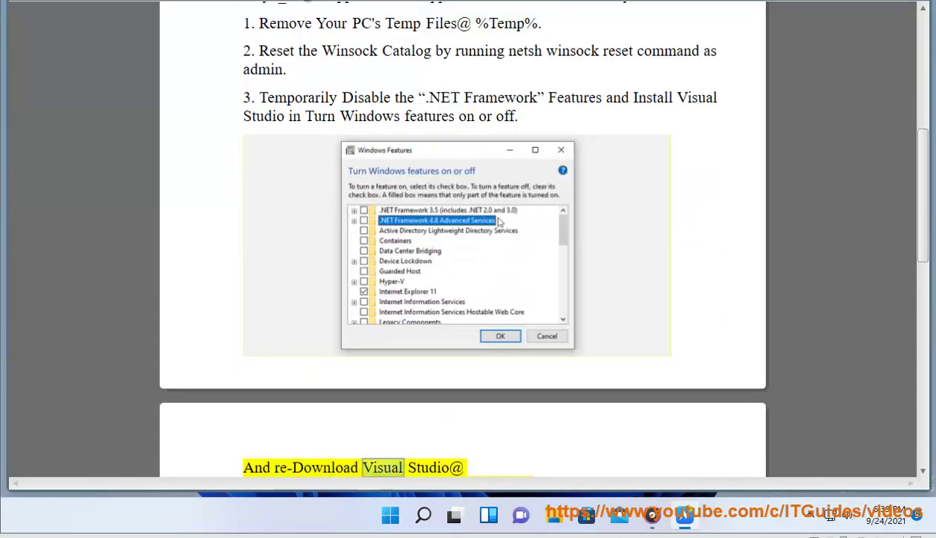
pyautogui.click(423, 514)
pyautogui.click(599, 121)
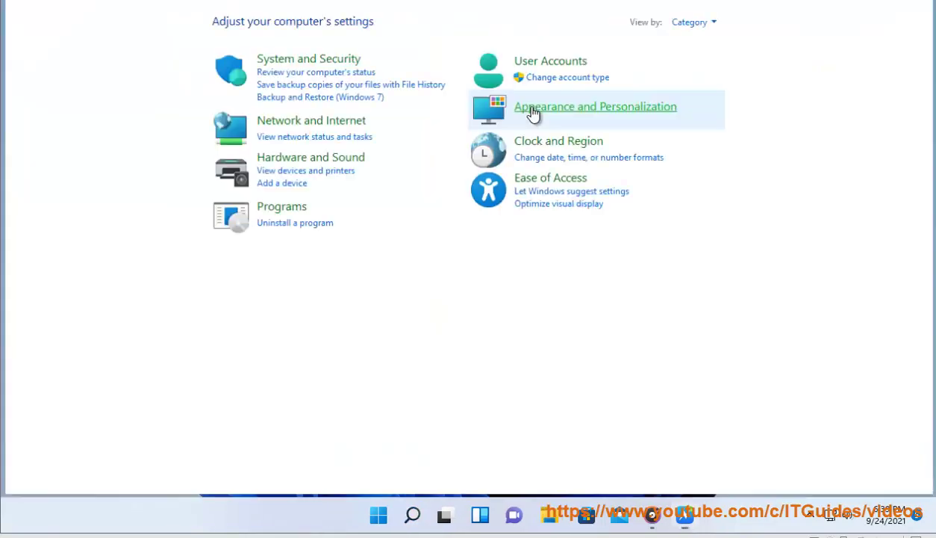
pyautogui.click(275, 214)
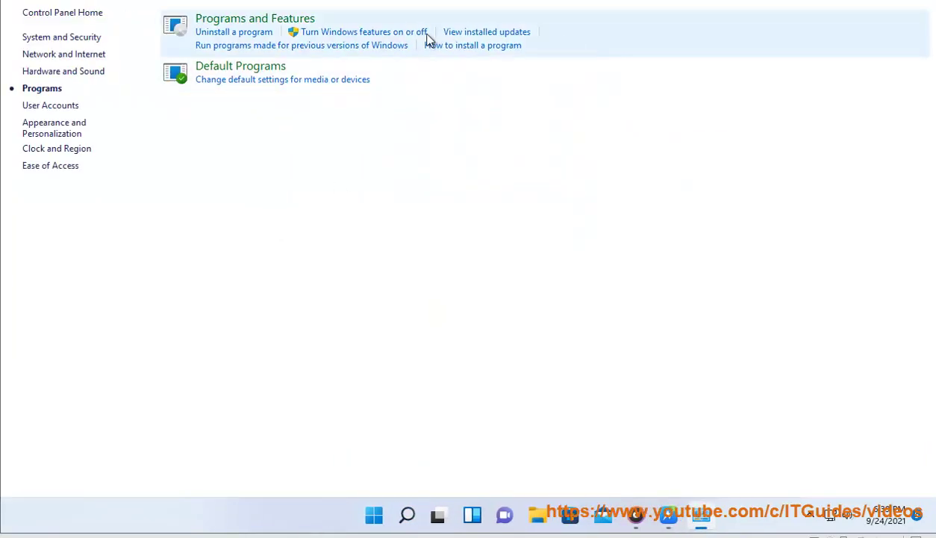
pyautogui.click(422, 34)
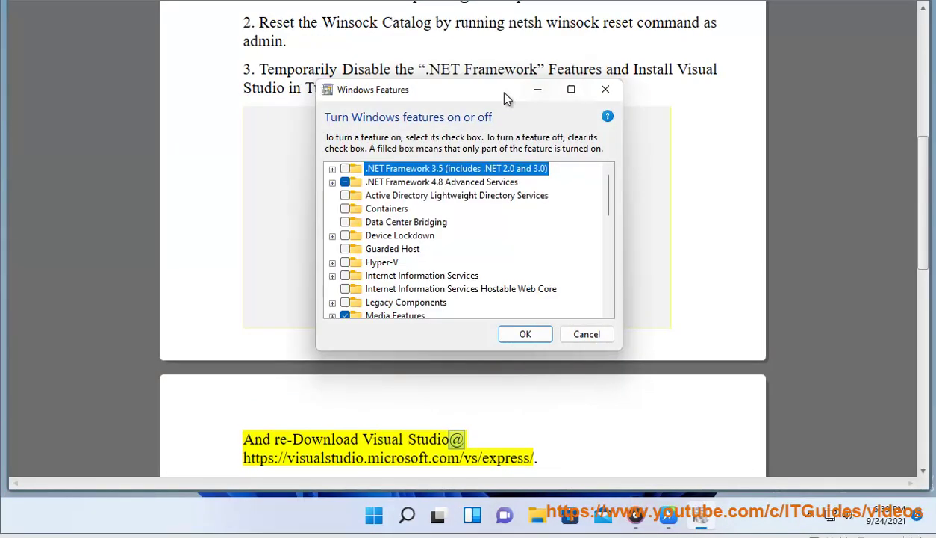
pyautogui.moveTo(501, 99)
pyautogui.mouseDown()
pyautogui.moveTo(791, 112)
pyautogui.moveTo(785, 135)
pyautogui.mouseUp()
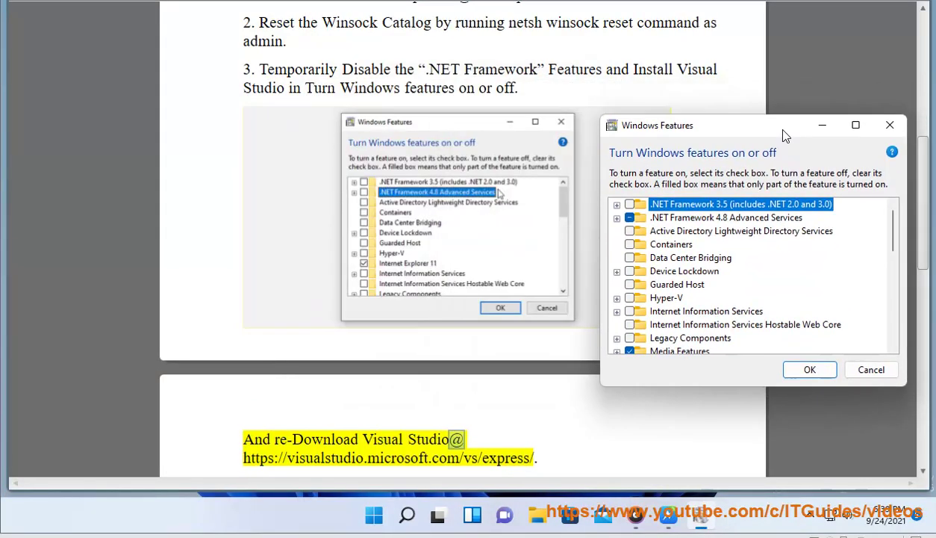
# Uncheck .NET Framework 4.8 Advanced Services, then cancel the Windows Features dialog.
pyautogui.click(617, 204)
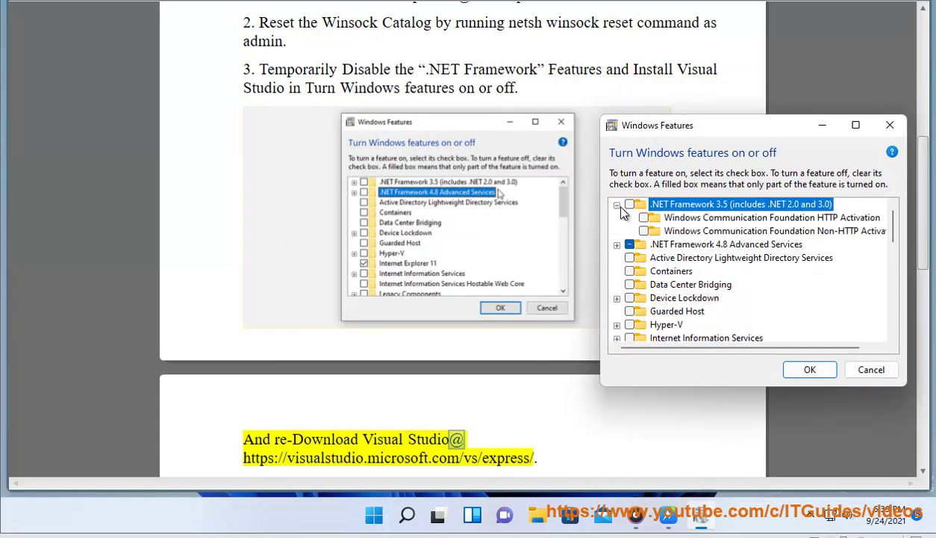
pyautogui.click(617, 204)
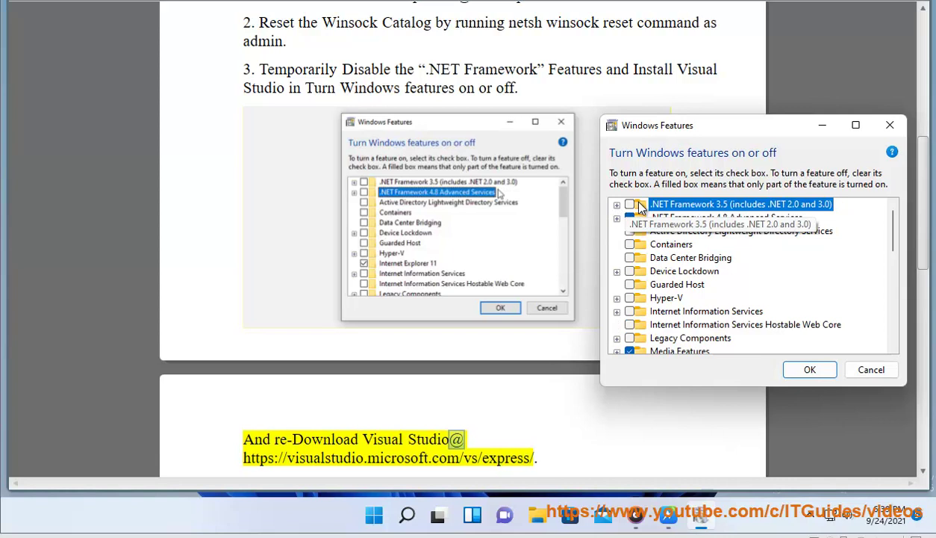
pyautogui.scroll(-1, 634, 302)
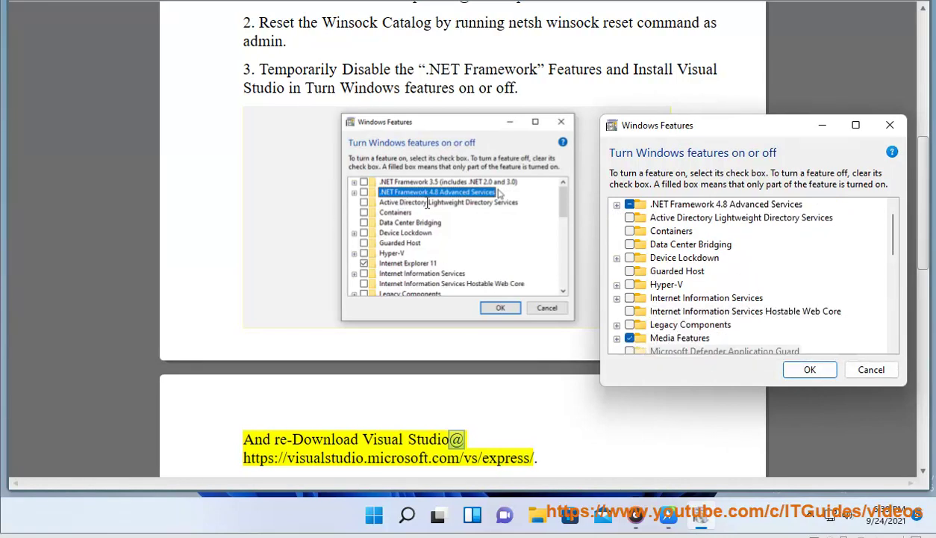
pyautogui.scroll(1, 630, 224)
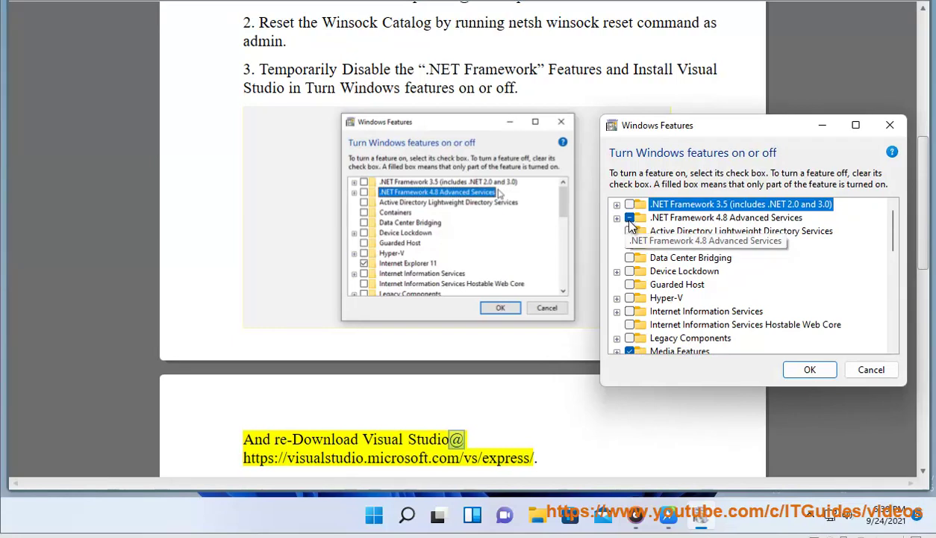
pyautogui.click(630, 221)
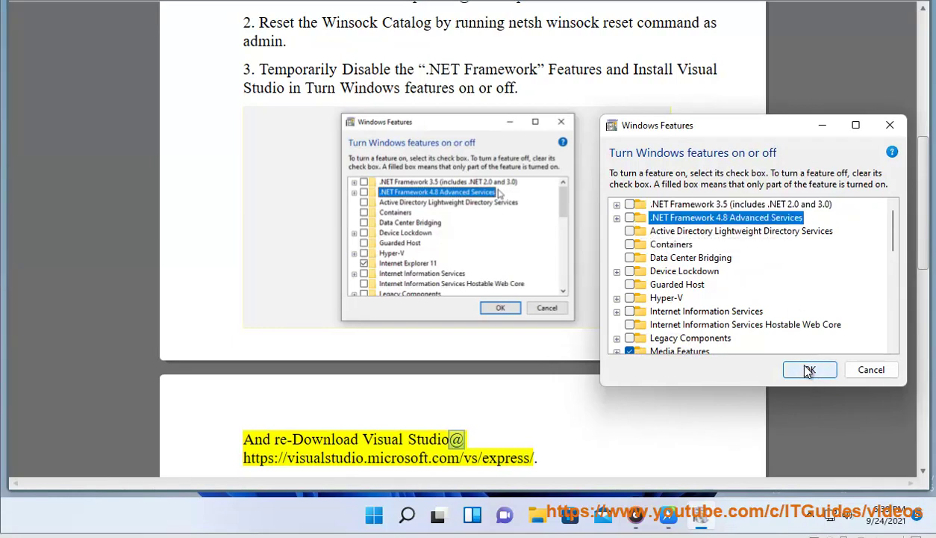
pyautogui.click(882, 376)
pyautogui.click(883, 376)
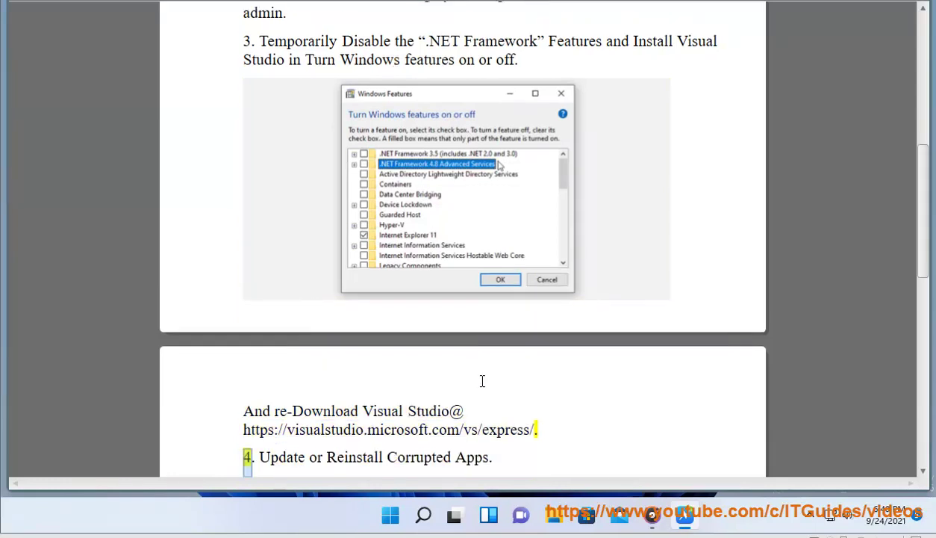
# Copy the visualstudio.microsoft.com/vs/express/ link from the guide and launch Google Chrome.
pyautogui.moveTo(533, 428); pyautogui.dragTo(240, 442)
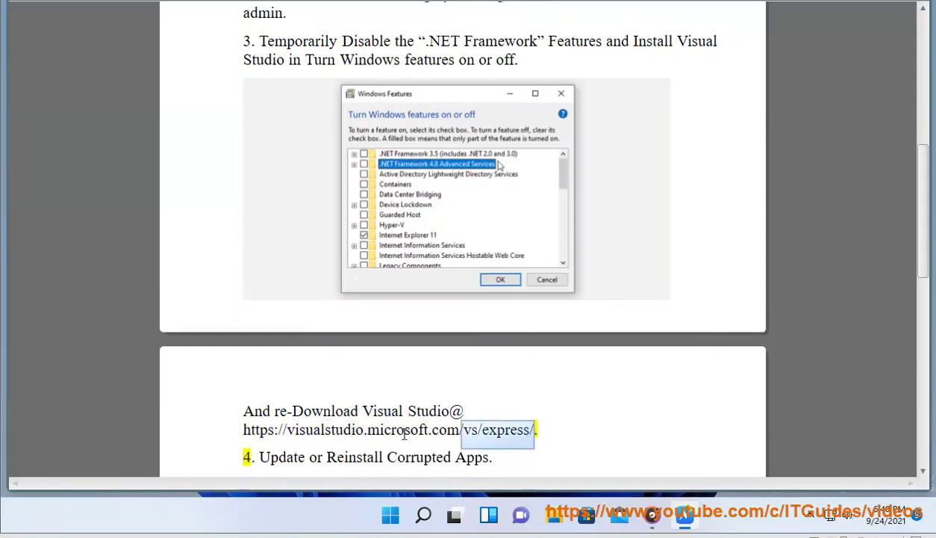
pyautogui.rightClick(269, 433)
pyautogui.click(337, 303)
pyautogui.click(423, 514)
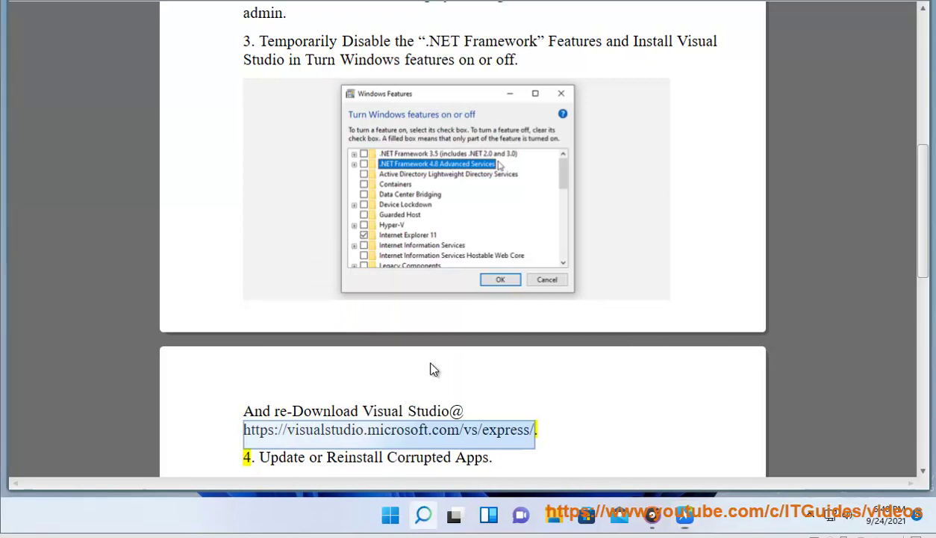
pyautogui.click(478, 121)
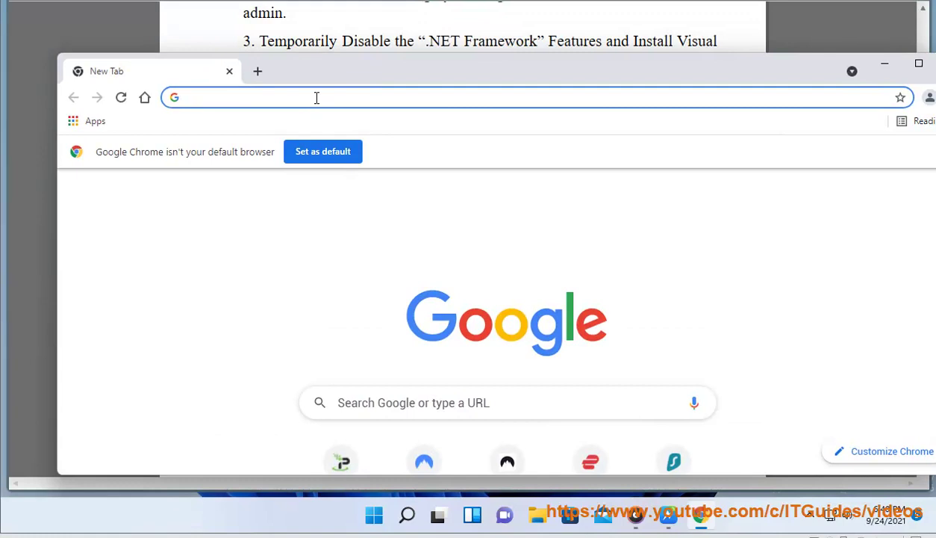
# Load the Visual Studio Express page in Chrome, minimize the browser, and launch Microsoft Store.
pyautogui.rightClick(315, 96)
pyautogui.click(361, 216)
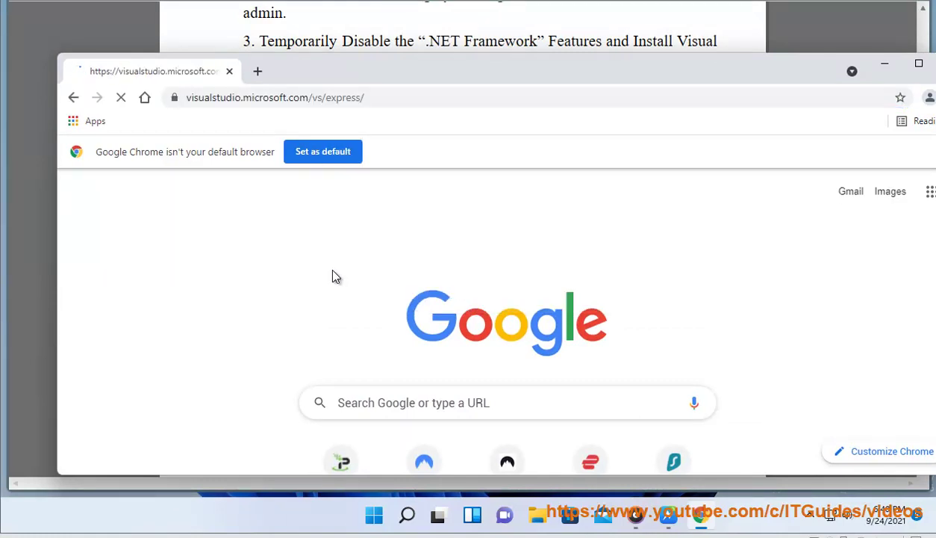
pyautogui.click(386, 96)
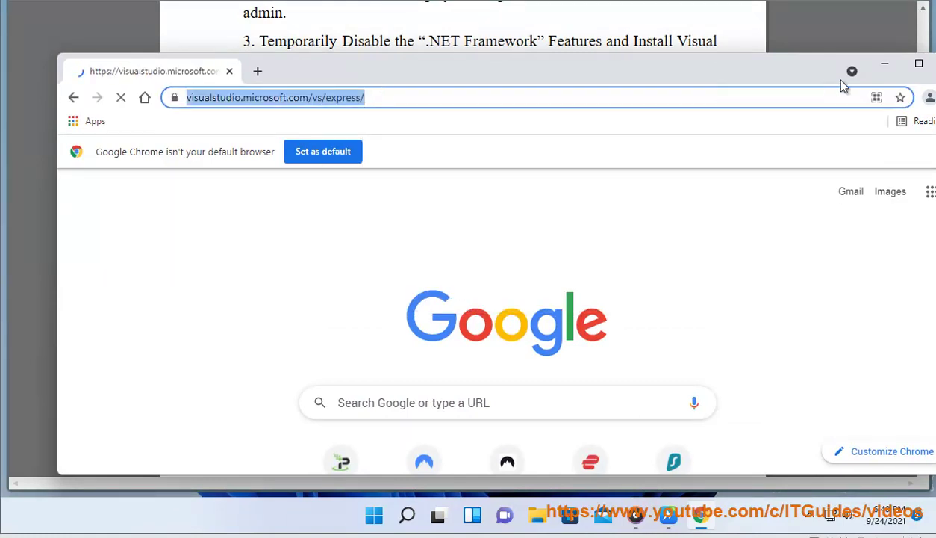
pyautogui.click(886, 66)
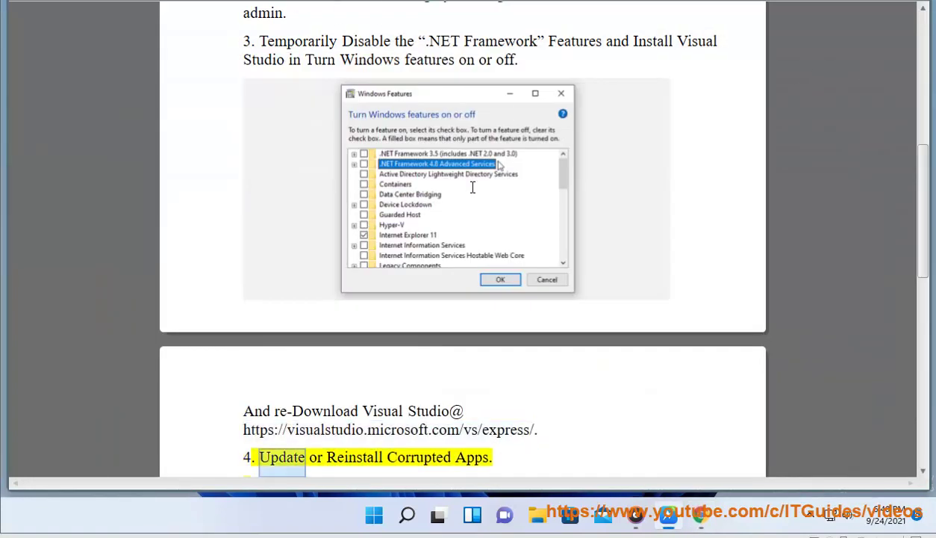
pyautogui.scroll(-1, 479, 183)
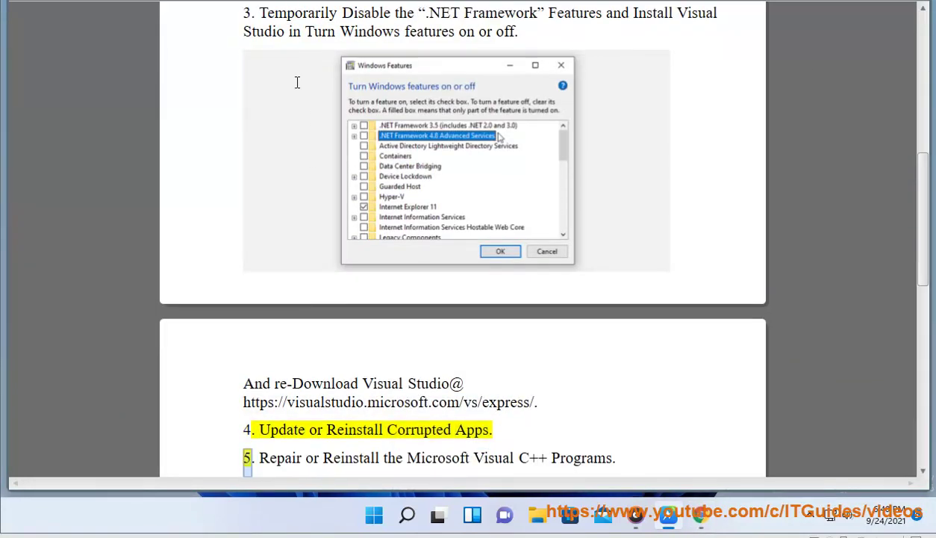
pyautogui.click(572, 517)
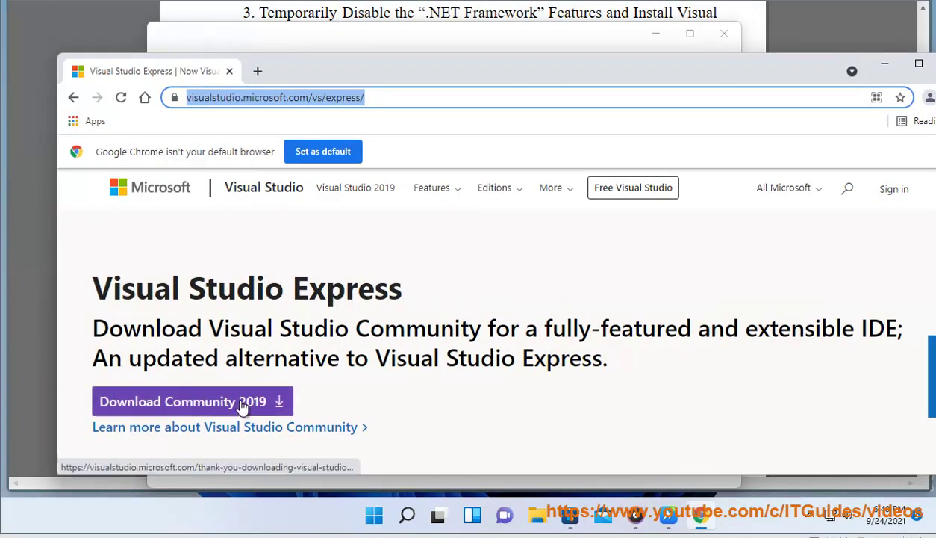
# Scroll the Visual Studio Express page down to the 2017/2015 editions and back up.
pyautogui.scroll(-1, 418, 386)
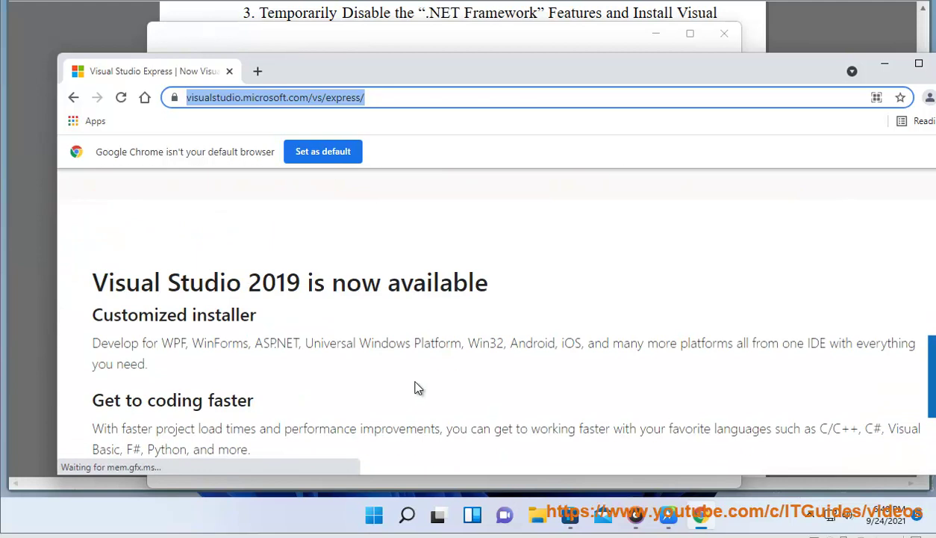
pyautogui.scroll(-2, 336, 318)
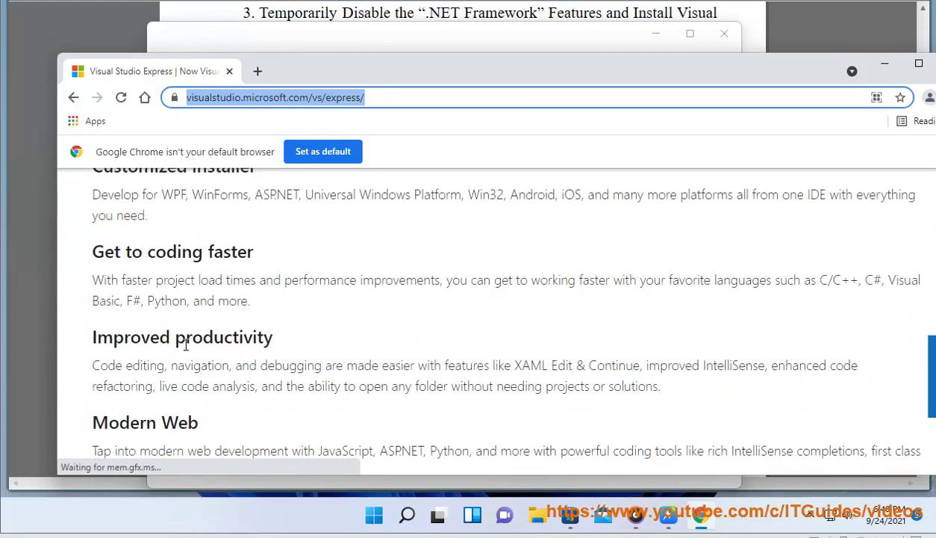
pyautogui.scroll(2, 157, 332)
pyautogui.click(252, 334)
pyautogui.scroll(-3, 291, 340)
pyautogui.scroll(-3, 288, 340)
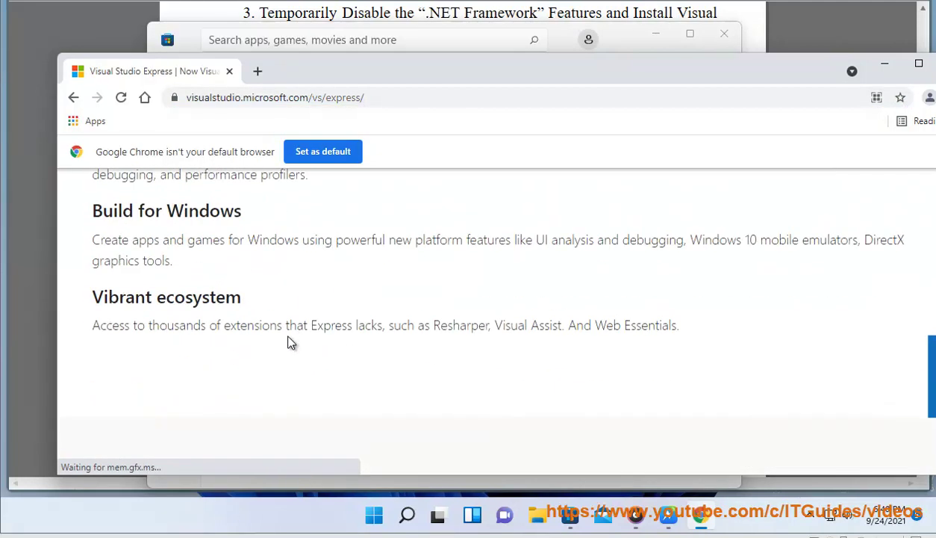
pyautogui.scroll(-2, 276, 343)
pyautogui.scroll(-3, 508, 347)
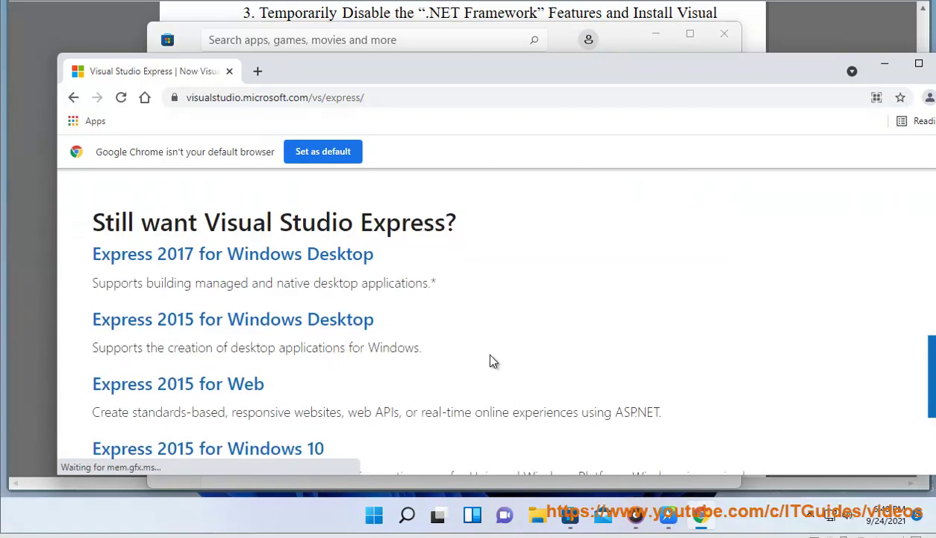
pyautogui.scroll(5, 480, 348)
pyautogui.scroll(5, 459, 365)
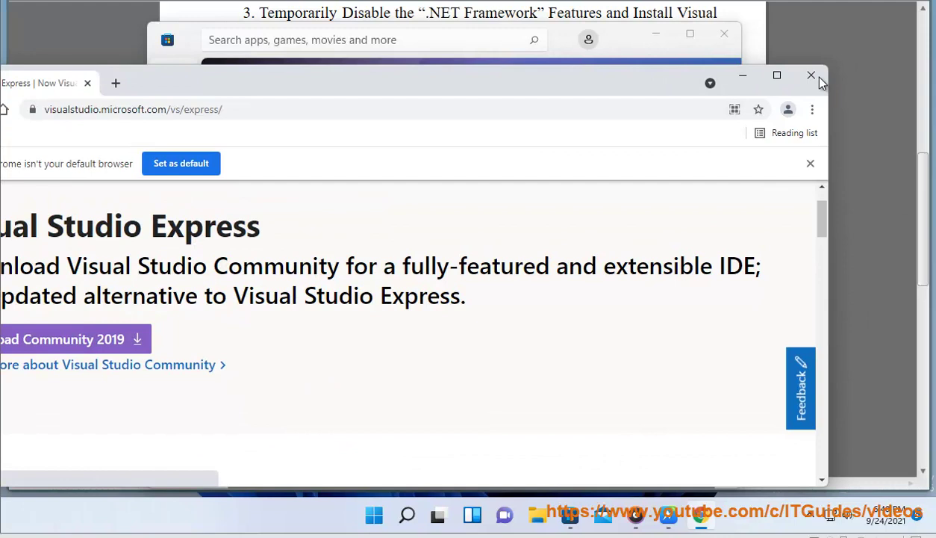
# Close Chrome, run Get updates in the Microsoft Store library, then close the Store.
pyautogui.click(811, 79)
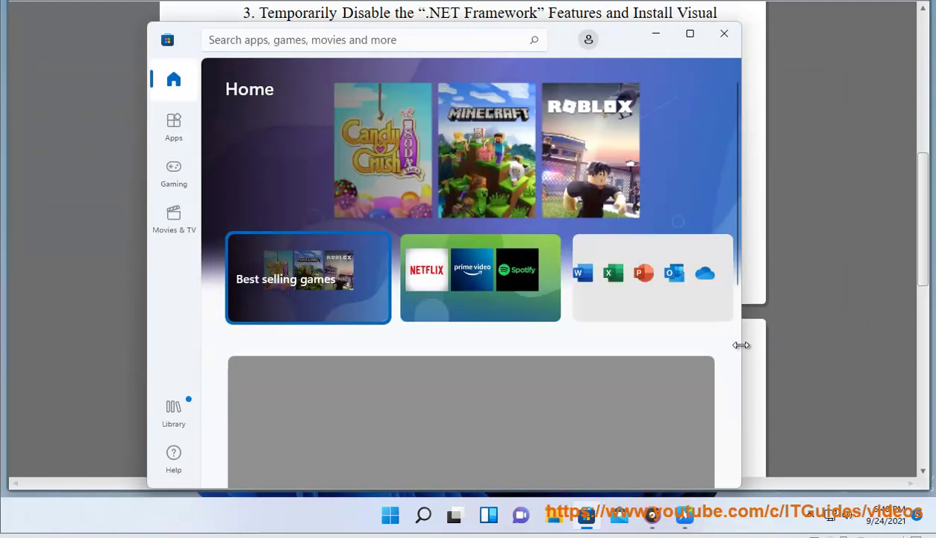
pyautogui.click(179, 412)
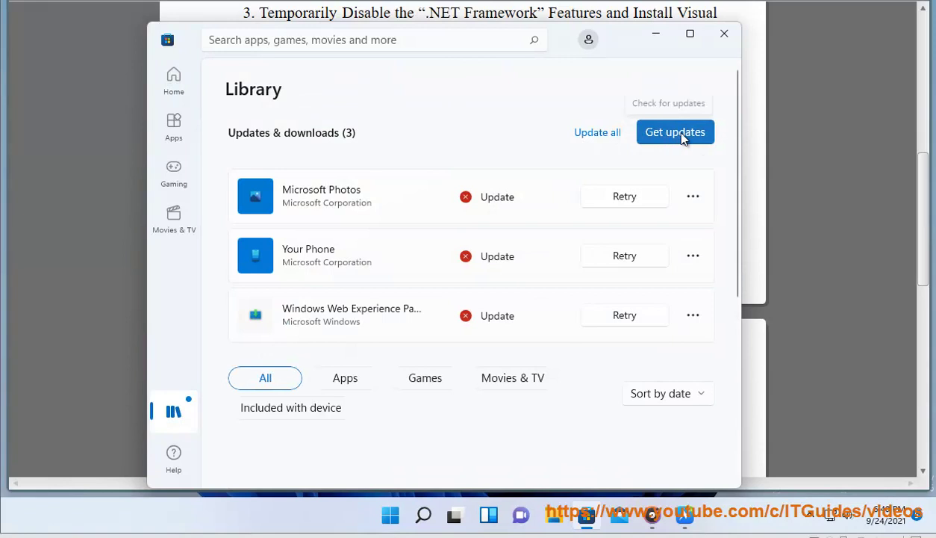
pyautogui.click(647, 129)
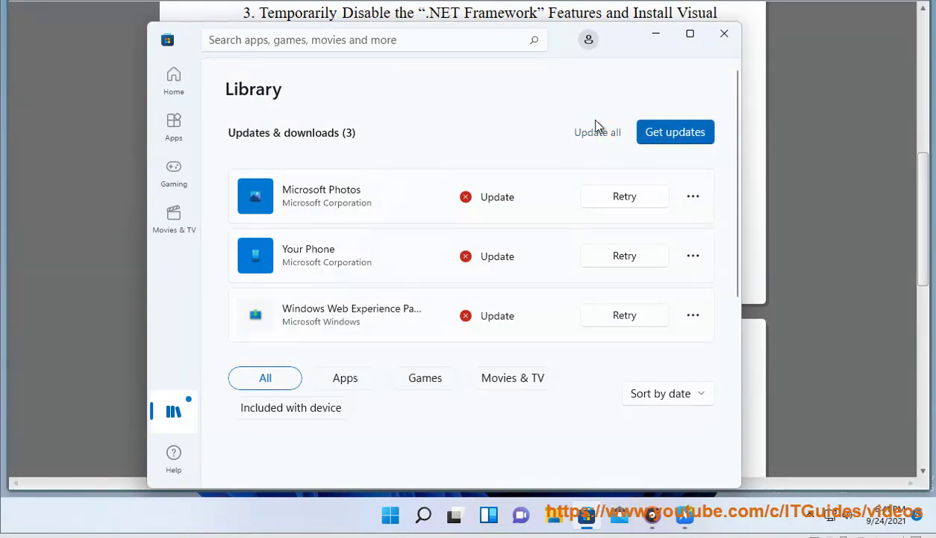
pyautogui.click(724, 36)
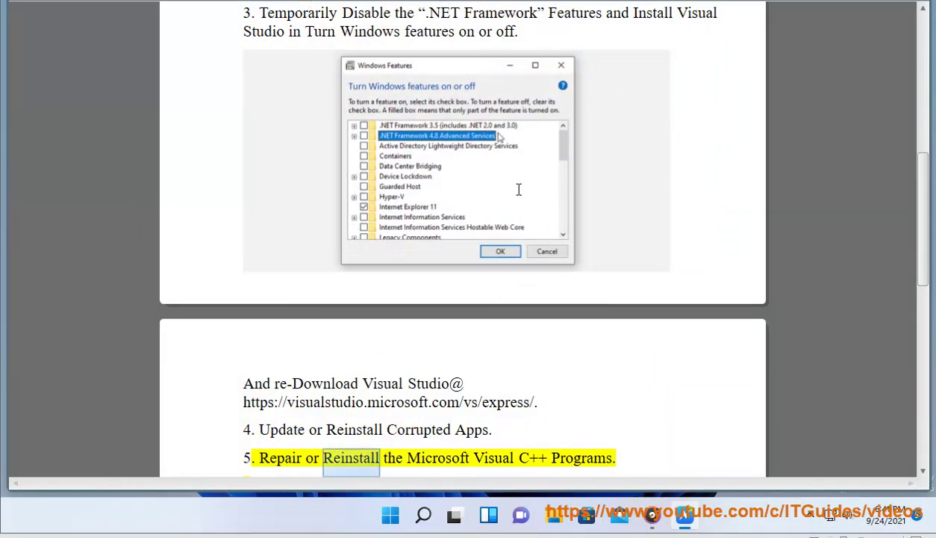
pyautogui.scroll(-1, 640, 229)
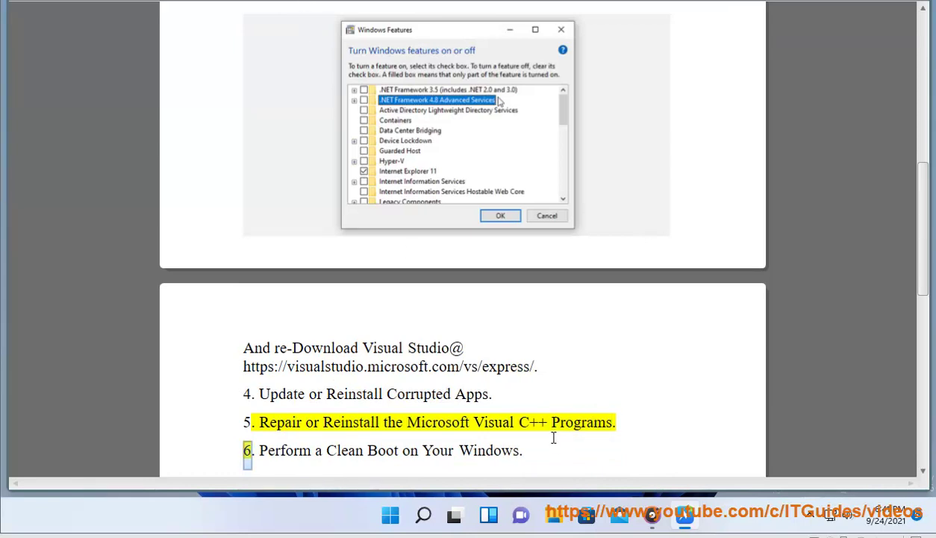
# Open Control Panel's installed programs list and select Microsoft Visual C++ 2015-2019 Redistributable (x64).
pyautogui.click(424, 515)
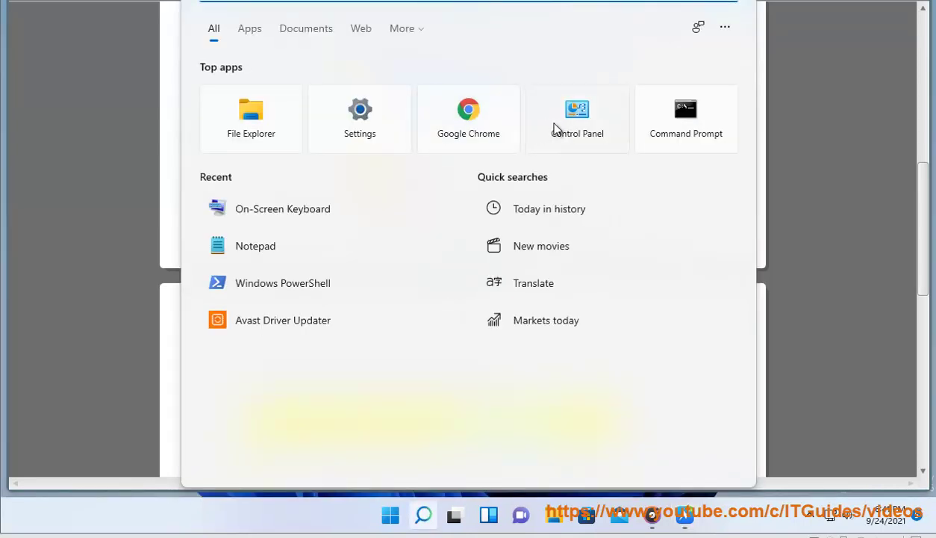
pyautogui.click(576, 121)
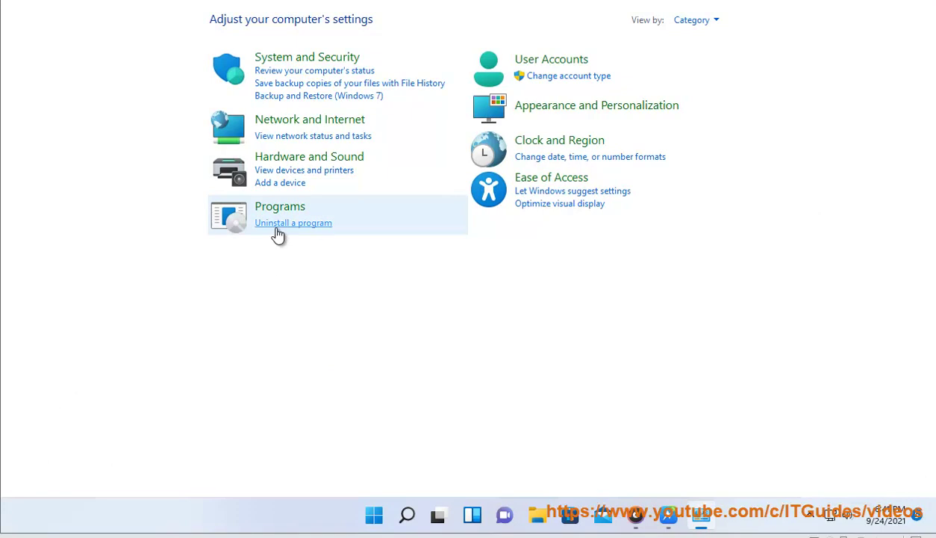
pyautogui.click(284, 222)
pyautogui.click(306, 243)
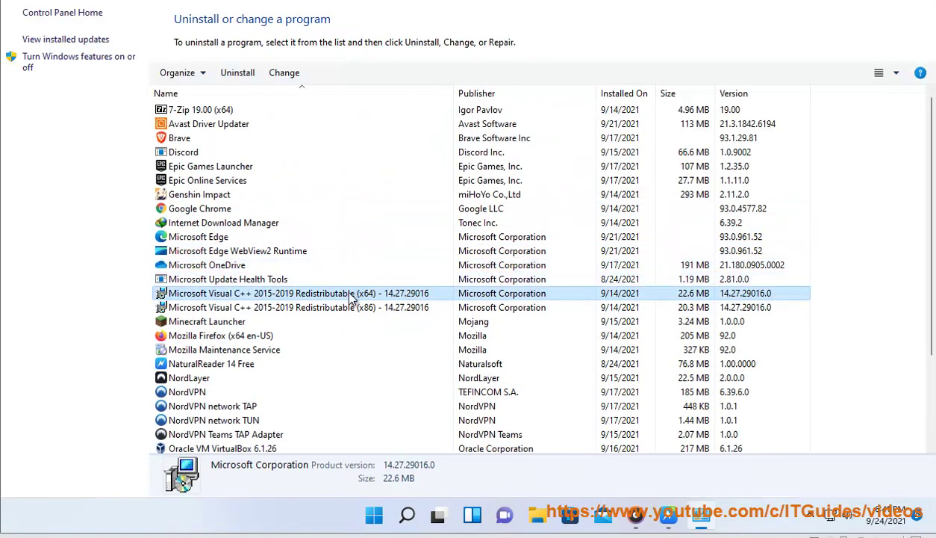
# Start the Visual C++ 2015-2019 x64 repair, approve the UAC prompt, and move the progress window aside.
pyautogui.click(284, 72)
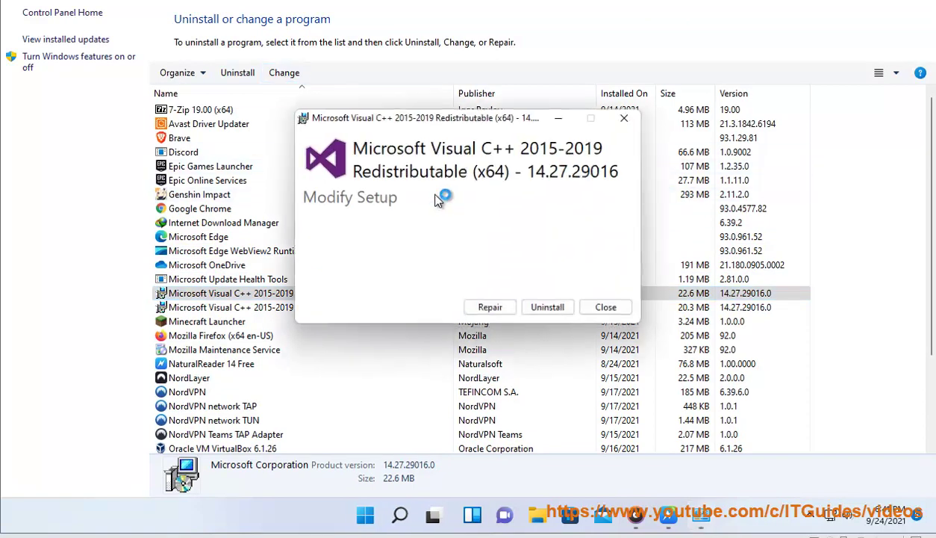
pyautogui.click(492, 309)
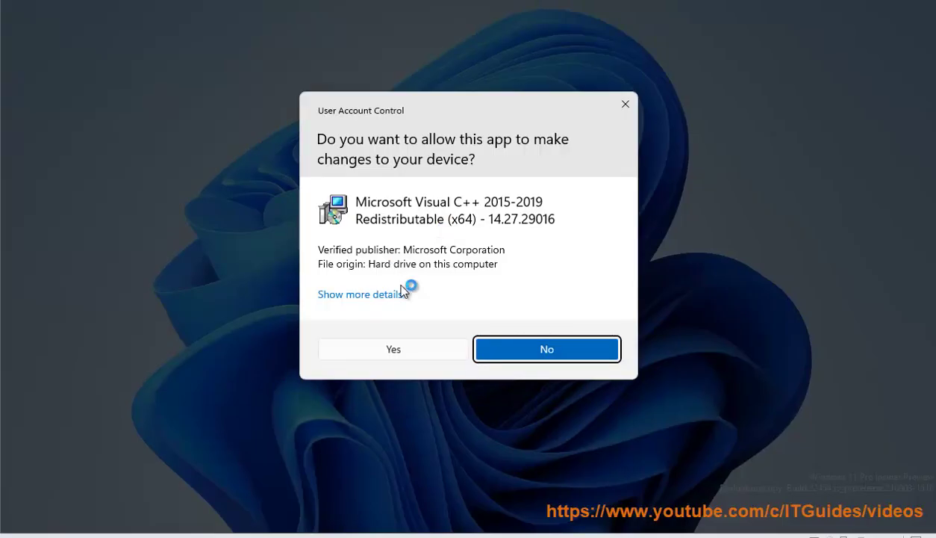
pyautogui.click(409, 294)
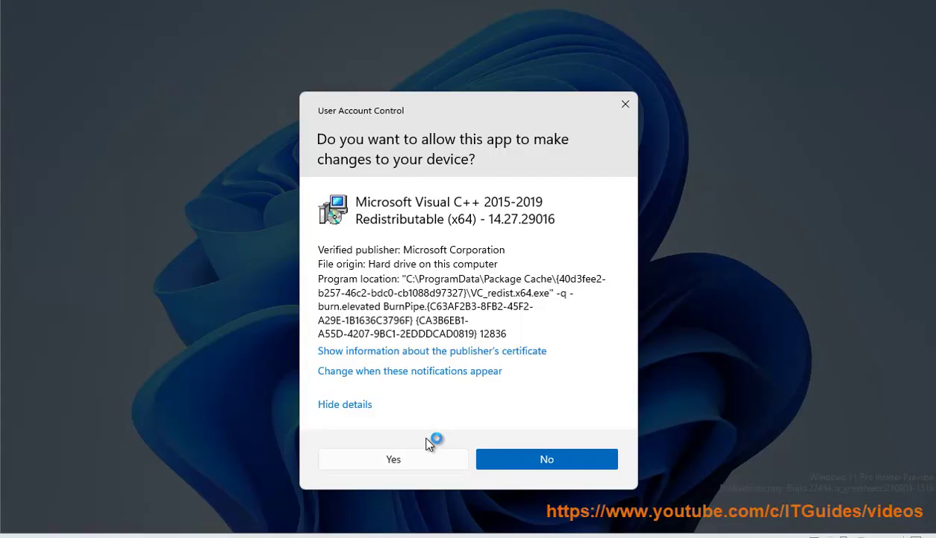
pyautogui.click(418, 464)
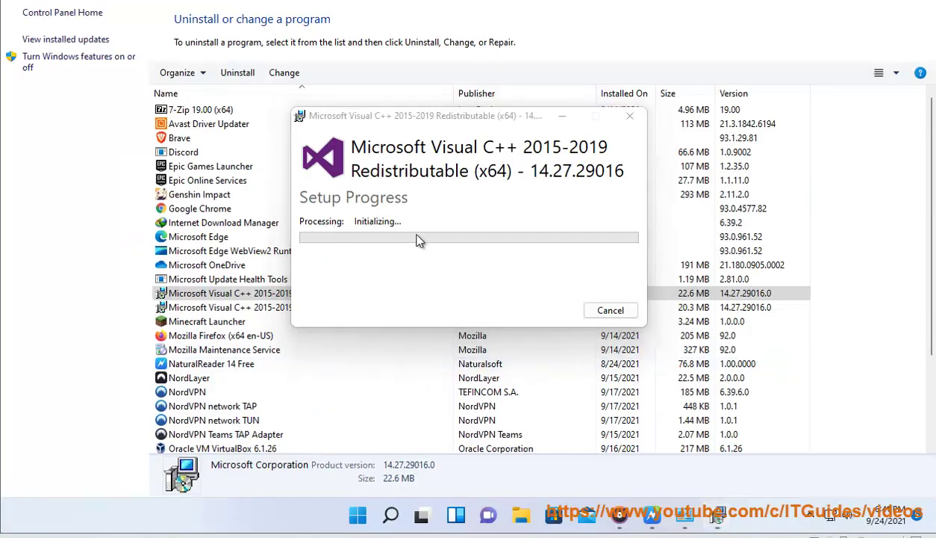
pyautogui.moveTo(439, 123)
pyautogui.mouseDown()
pyautogui.moveTo(626, 127)
pyautogui.moveTo(623, 173)
pyautogui.mouseUp()
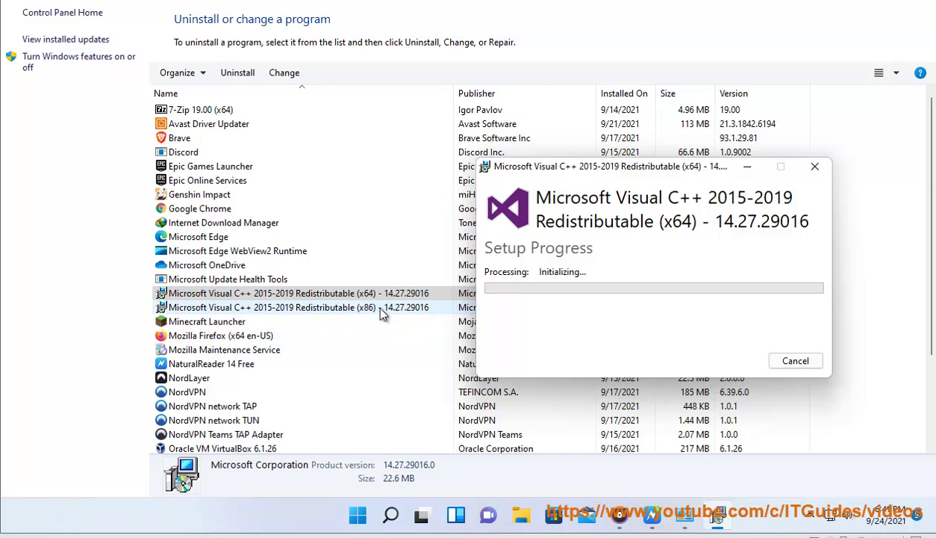